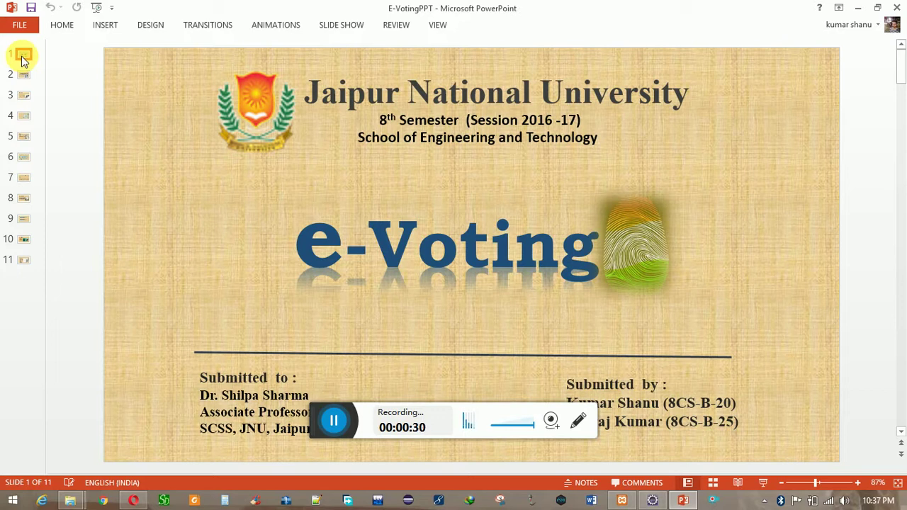
- Show slide 2, the Introduction slide of the E-Voting deck
{"action": "left_click", "coordinate": [25, 77]}
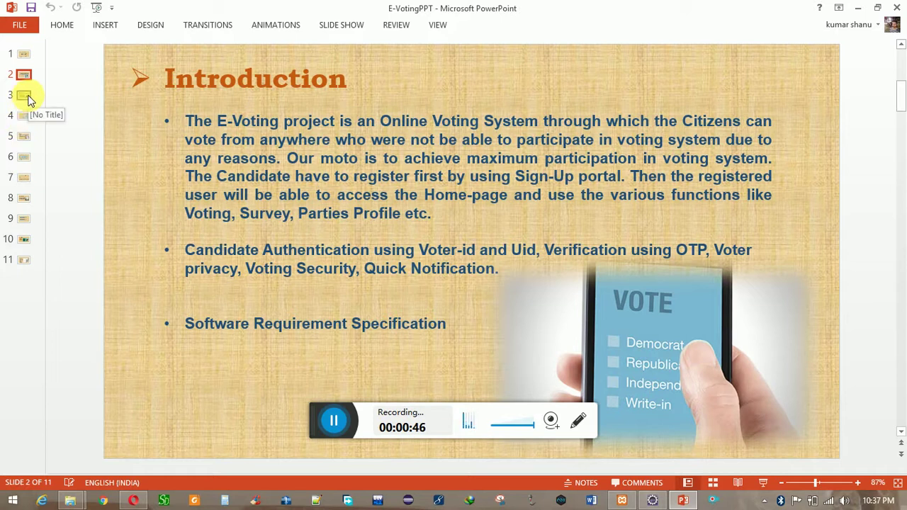
- Show slide 3, Problem Definition, in the editor
{"action": "left_click", "coordinate": [28, 99]}
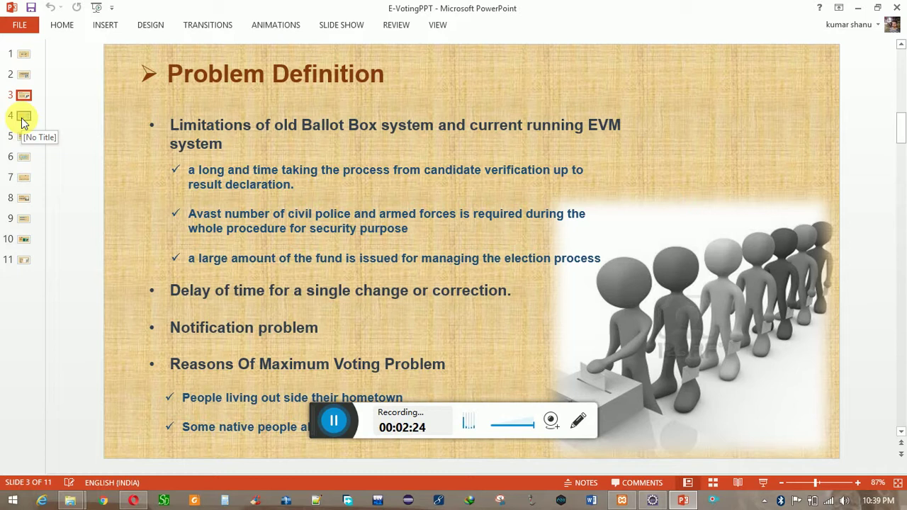
- View slide 4 on Functionality, then bring Eclipse with signup.jsp to the front
{"action": "left_click", "coordinate": [22, 119]}
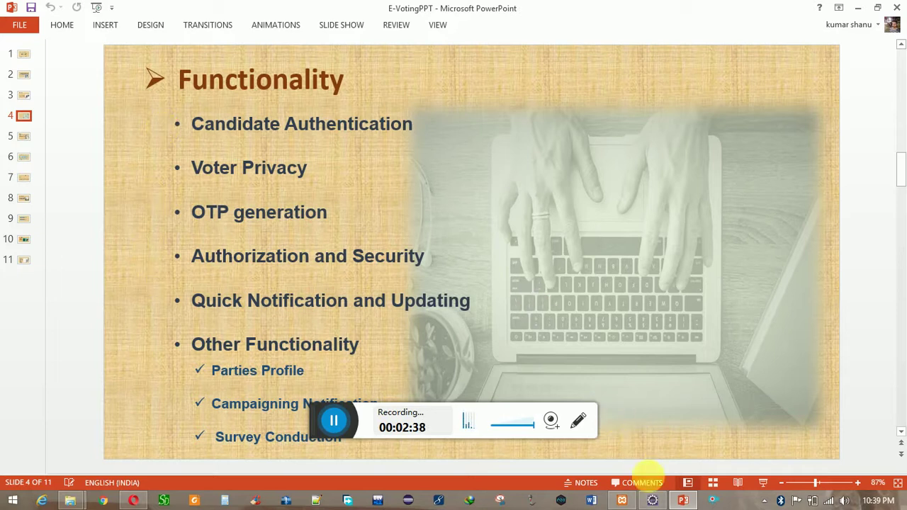
{"action": "left_click", "coordinate": [652, 500]}
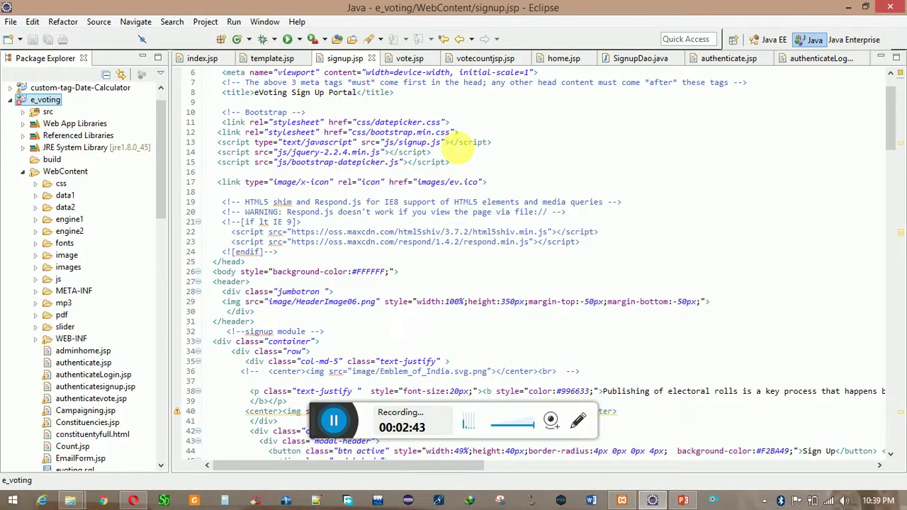
- Dismiss the e_voting project menu and bring the Opera eVoting Sign Up page forward
{"action": "right_click", "coordinate": [27, 102]}
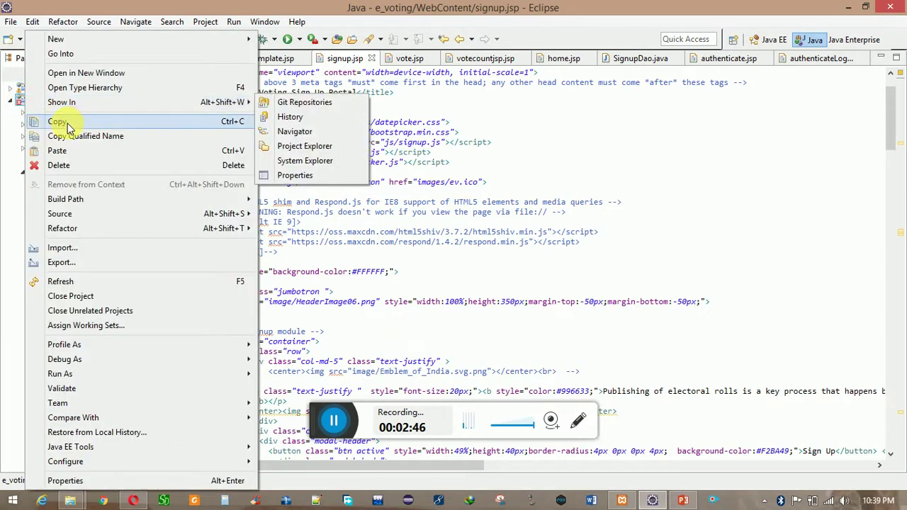
{"action": "mouse_move", "coordinate": [222, 381]}
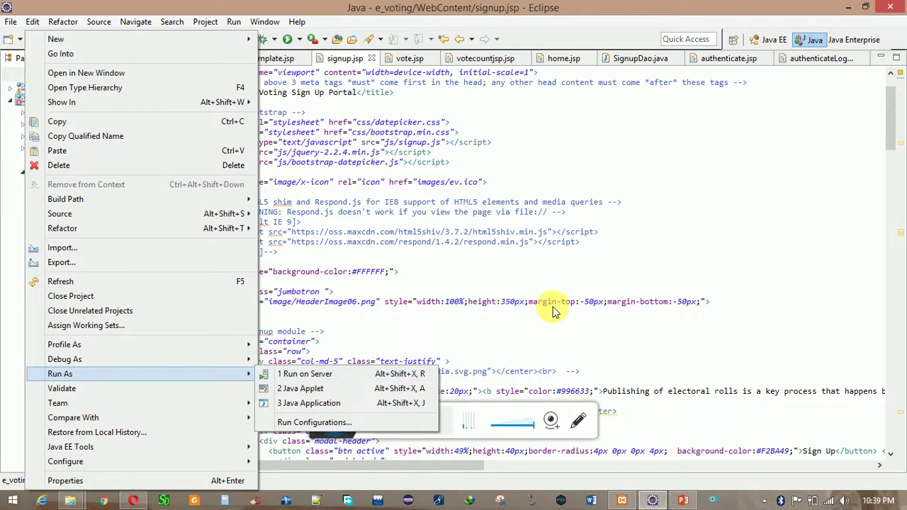
{"action": "left_click", "coordinate": [133, 500]}
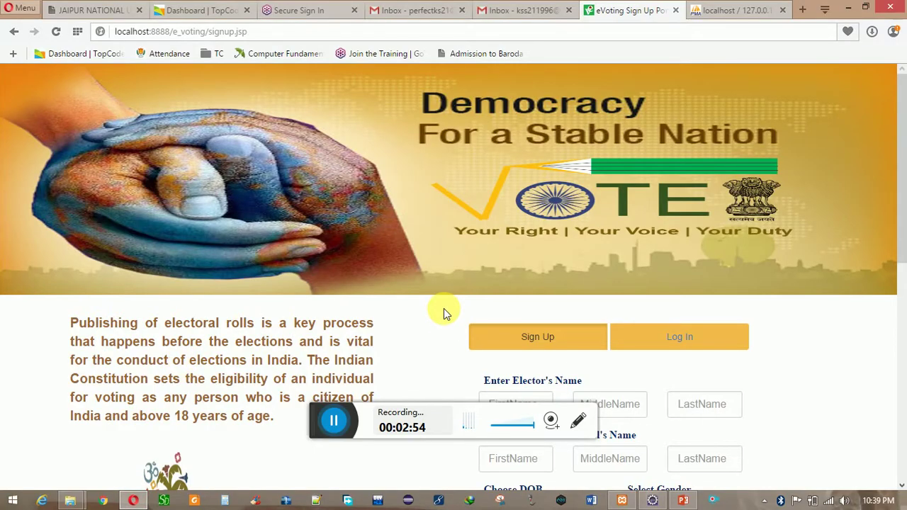
{"action": "scroll", "coordinate": [443, 310], "scroll_direction": "down", "scroll_amount": 3}
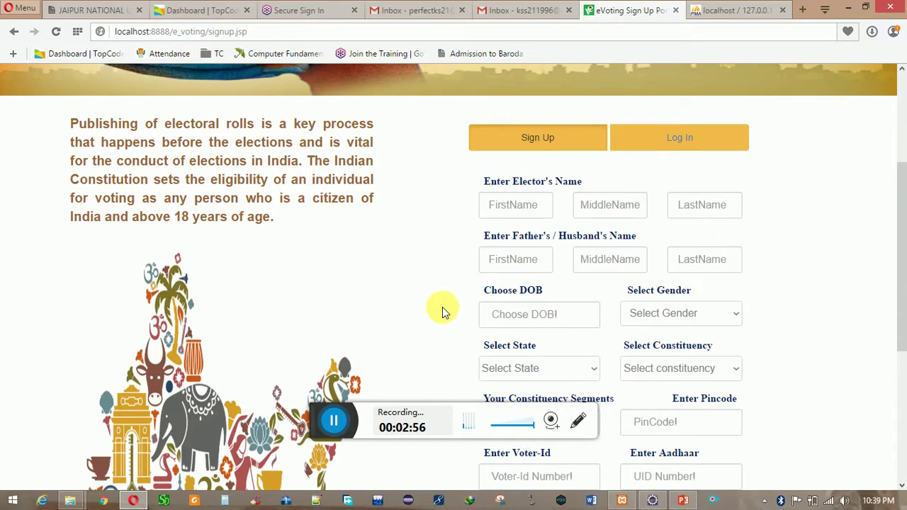
{"action": "left_click", "coordinate": [514, 202]}
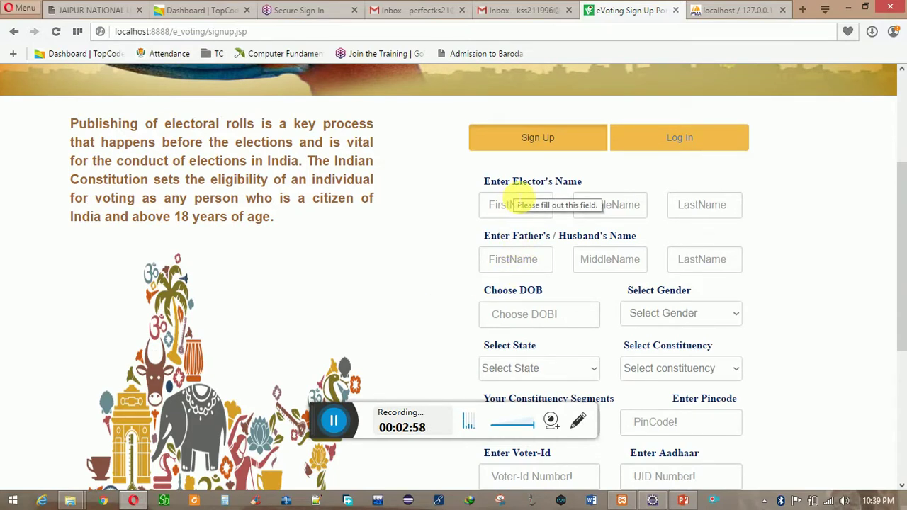
{"action": "left_click", "coordinate": [514, 204]}
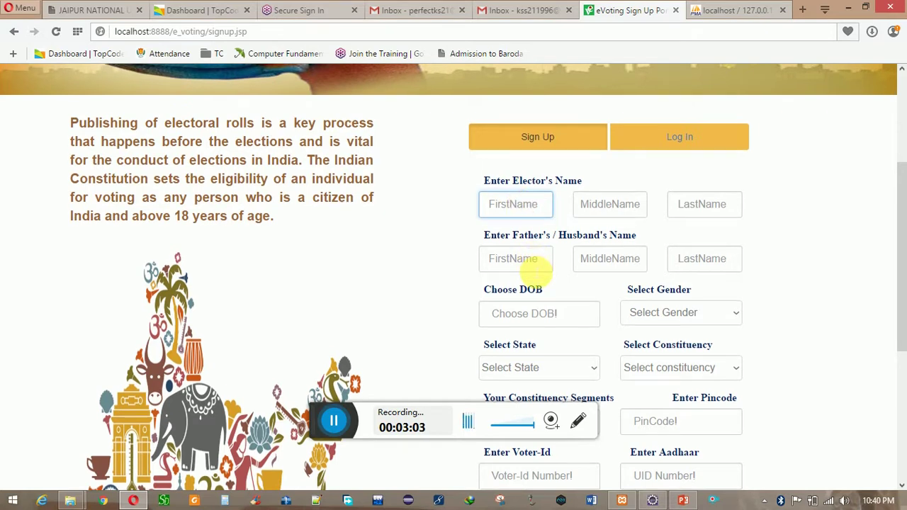
{"action": "scroll", "coordinate": [531, 266], "scroll_direction": "down", "scroll_amount": 4}
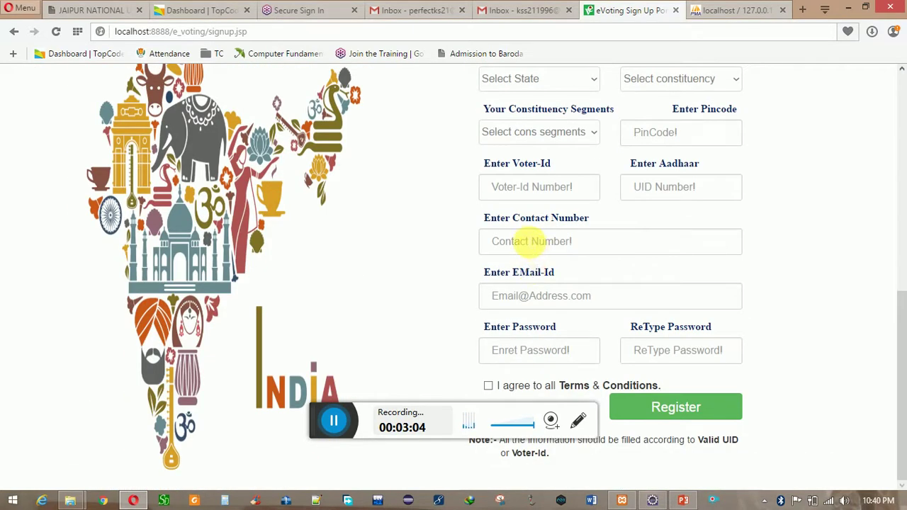
{"action": "left_click", "coordinate": [651, 186]}
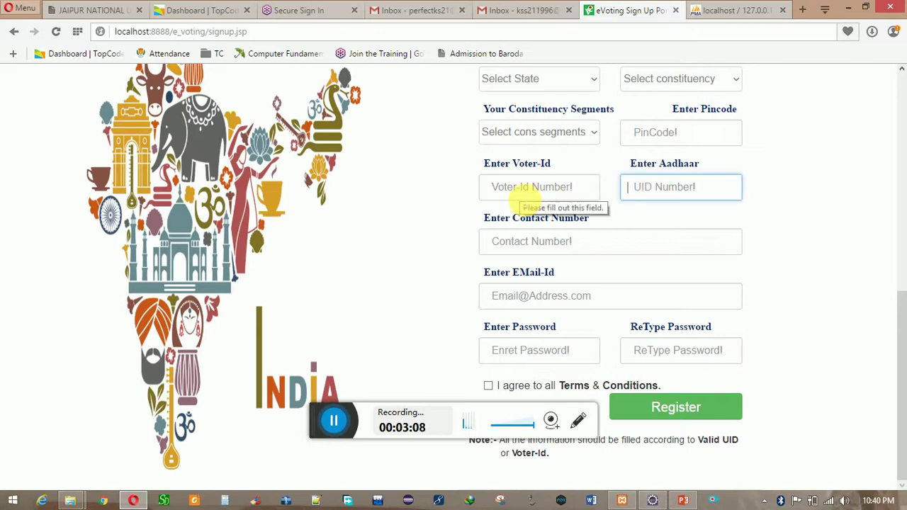
{"action": "left_click", "coordinate": [524, 198]}
{"action": "left_click", "coordinate": [684, 188]}
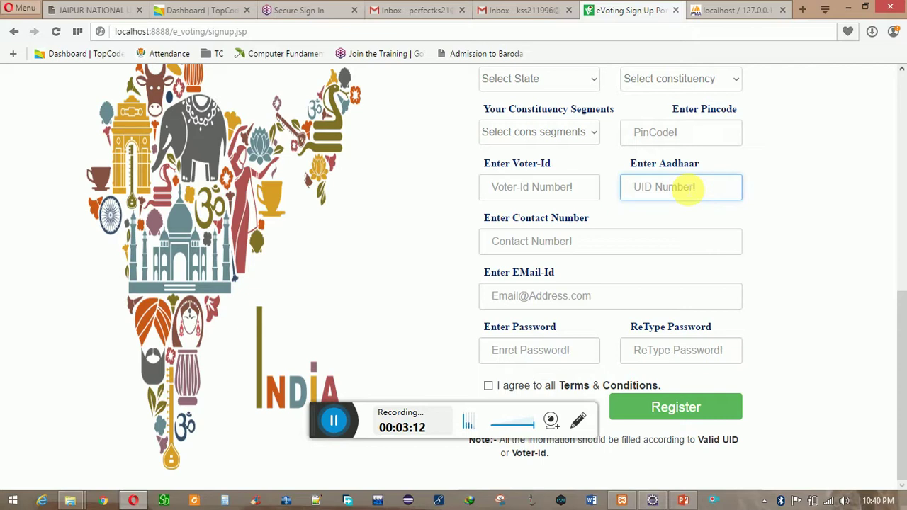
{"action": "scroll", "coordinate": [333, 421], "scroll_direction": "up", "scroll_amount": 4}
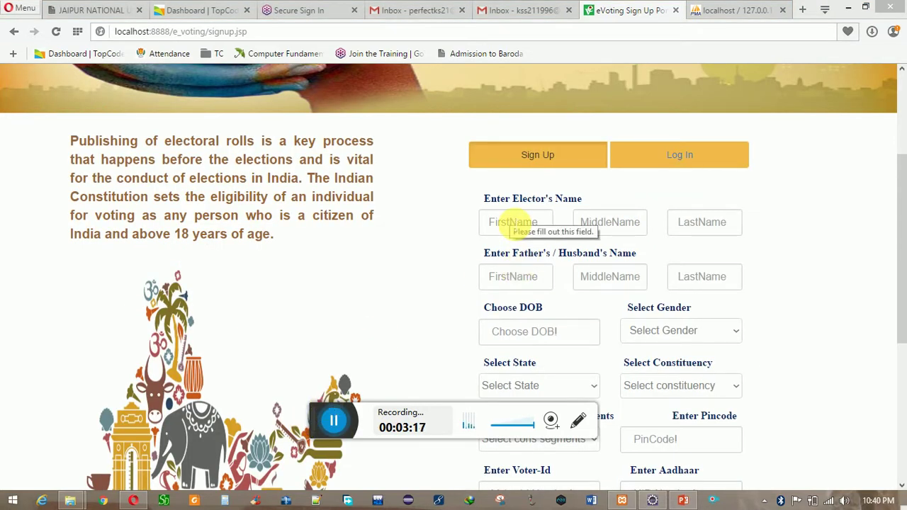
{"action": "left_click", "coordinate": [513, 222]}
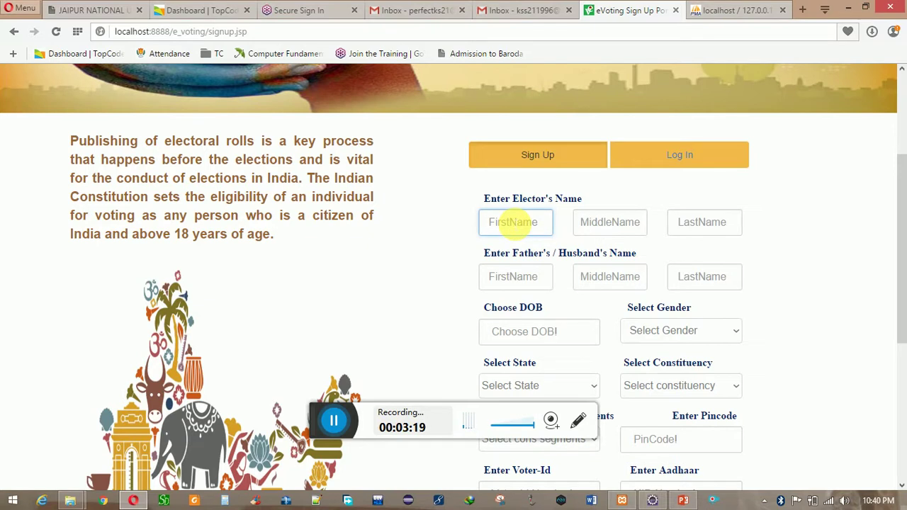
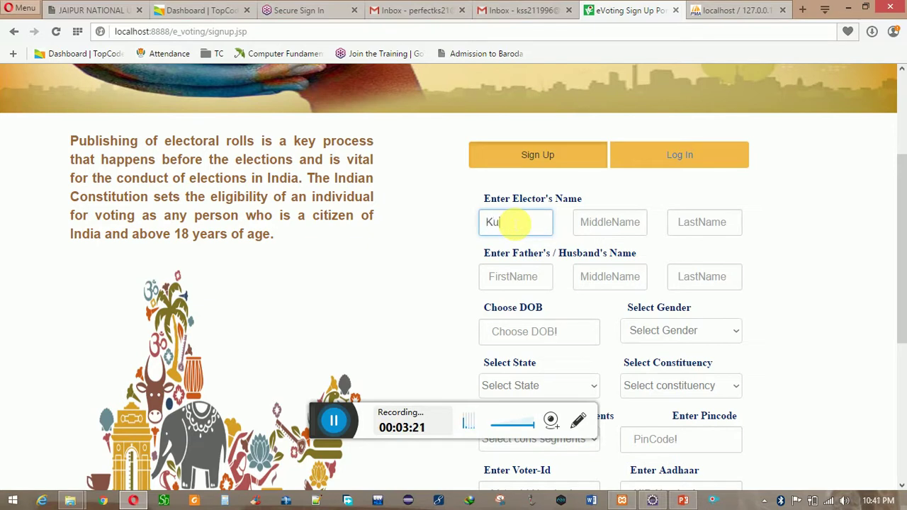
- Enter the elector's first and last names and the father's names
{"action": "key", "text": "Tab"}
{"action": "key", "text": "Tab"}
{"action": "key", "text": "Tab"}
{"action": "key", "text": "Tab"}
{"action": "key", "text": "Tab"}
{"action": "key", "text": "Tab"}
- Enter the date of birth, set gender Male, state Bihar, and constituency Valmiki Nagar
{"action": "type", "text": "21/"}
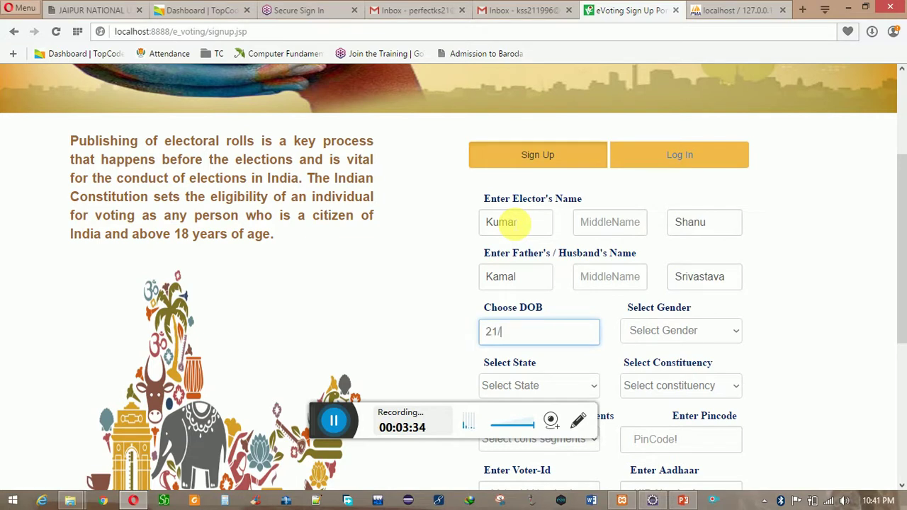
{"action": "type", "text": "02/1996"}
{"action": "key", "text": "Tab"}
{"action": "key", "text": "m"}
{"action": "key", "text": "Tab"}
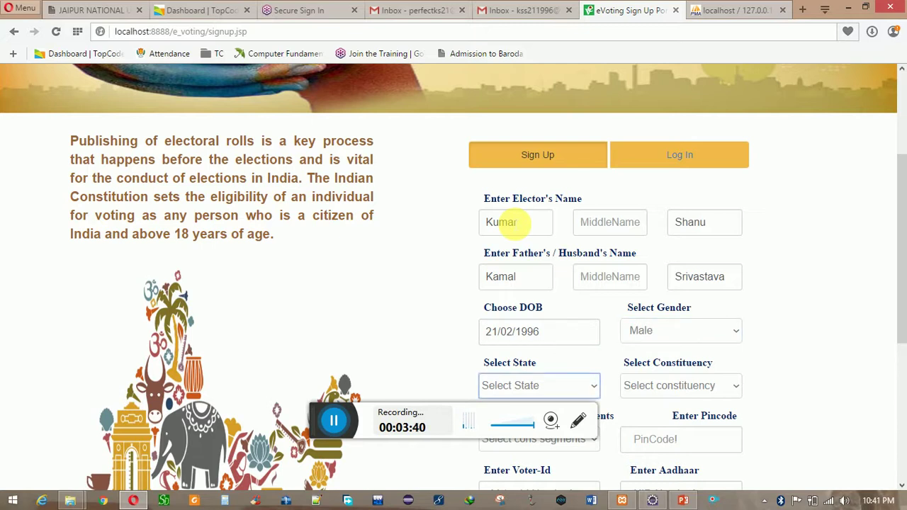
{"action": "key", "text": "b"}
{"action": "key", "text": "Tab"}
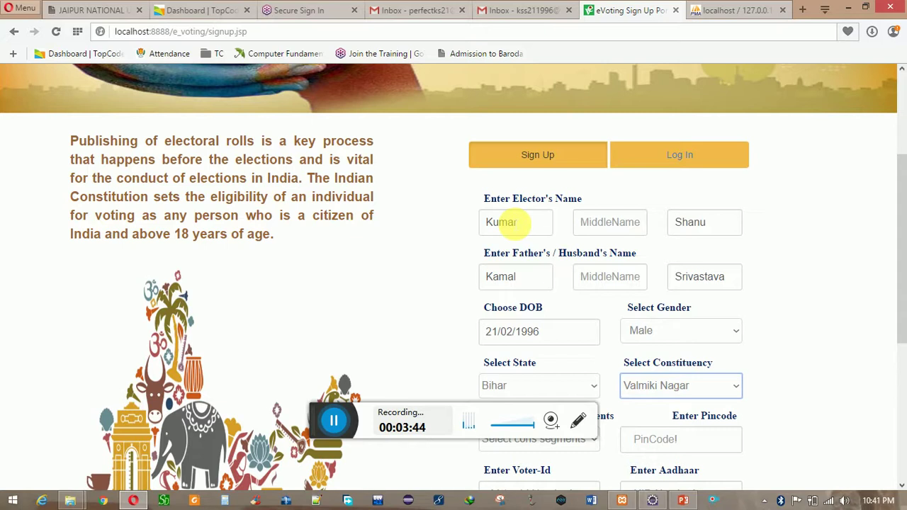
{"action": "left_click_drag", "start_coordinate": [903, 224], "coordinate": [894, 284]}
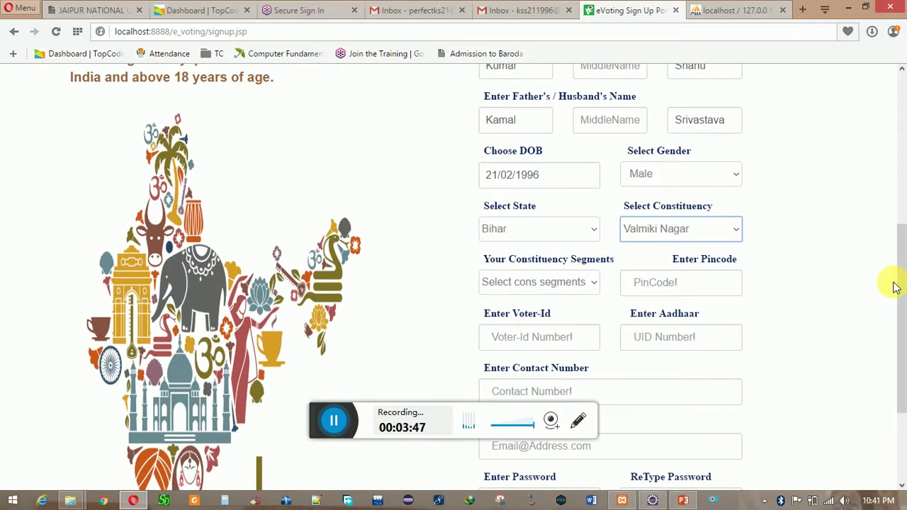
- Change the constituency to Araria and the constituency segment to Forbesganj
{"action": "left_click", "coordinate": [737, 228]}
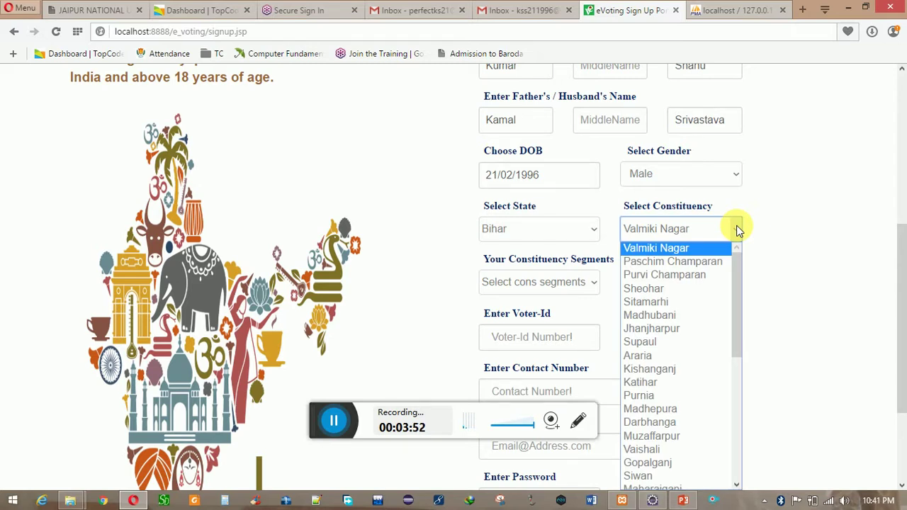
{"action": "left_click_drag", "start_coordinate": [739, 278], "coordinate": [741, 351]}
{"action": "left_click", "coordinate": [664, 225]}
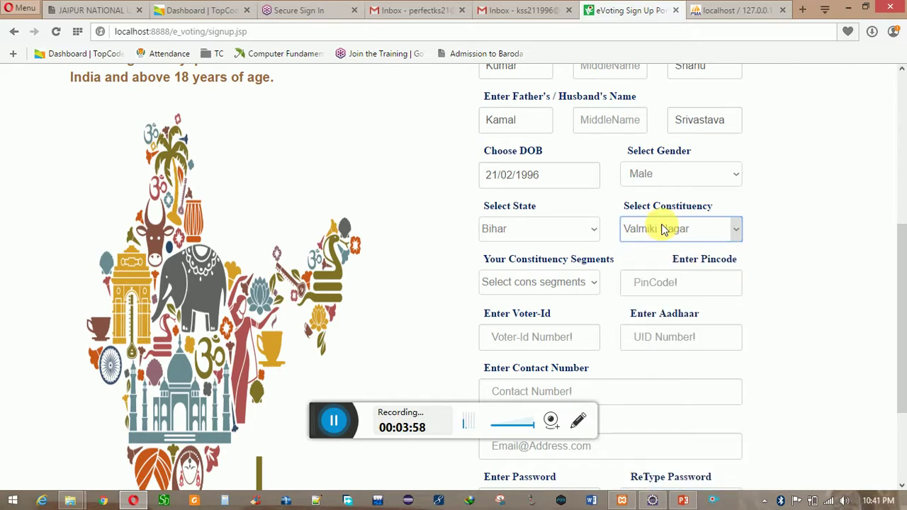
{"action": "left_click", "coordinate": [661, 228]}
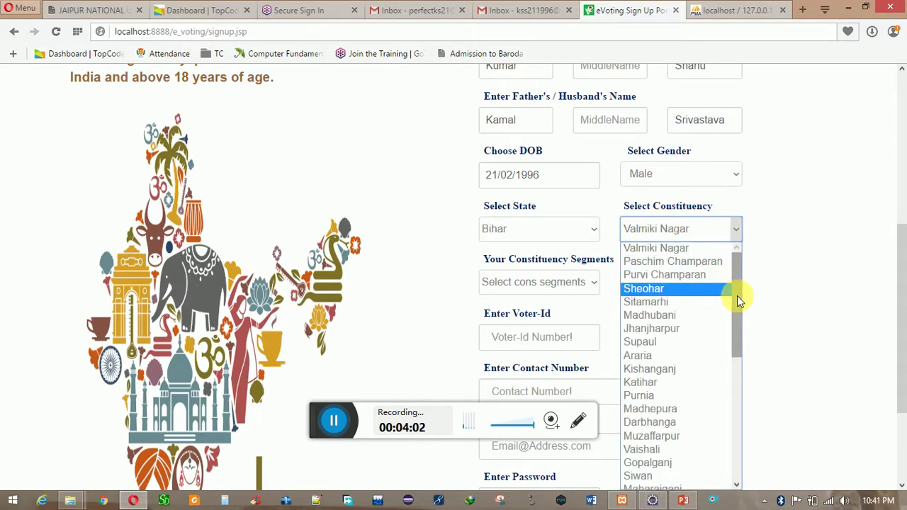
{"action": "left_click", "coordinate": [696, 356]}
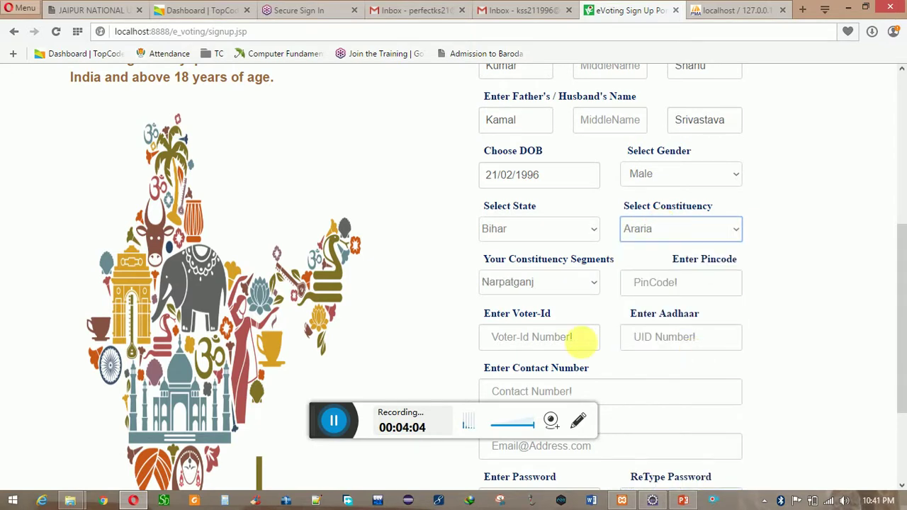
{"action": "left_click", "coordinate": [590, 283]}
{"action": "left_click", "coordinate": [540, 328]}
{"action": "left_click", "coordinate": [655, 282]}
- Fill in the pincode, the voter ID and the Aadhaar number
{"action": "type", "text": "85"}
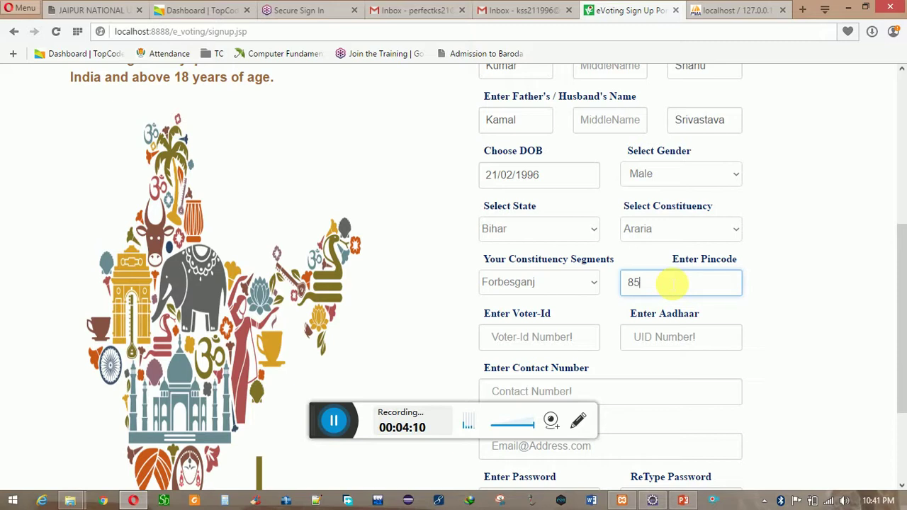
{"action": "type", "text": "4318"}
{"action": "key", "text": "Tab"}
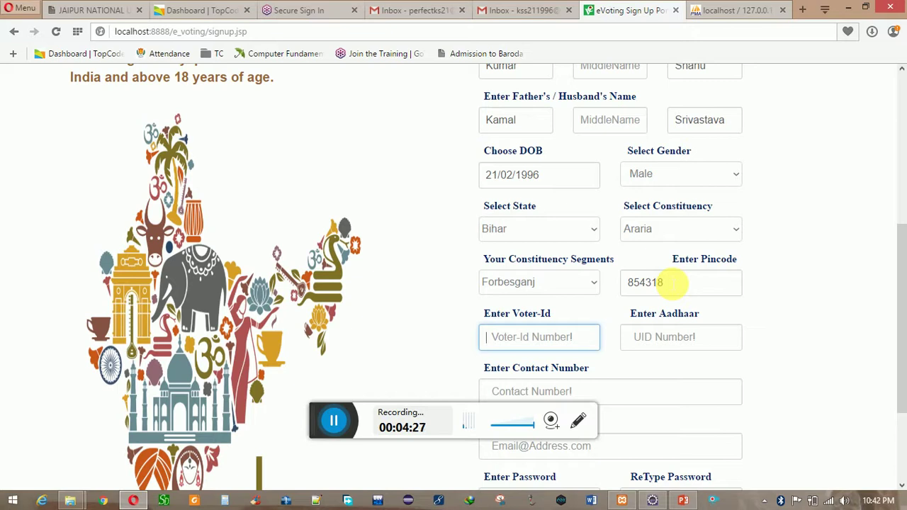
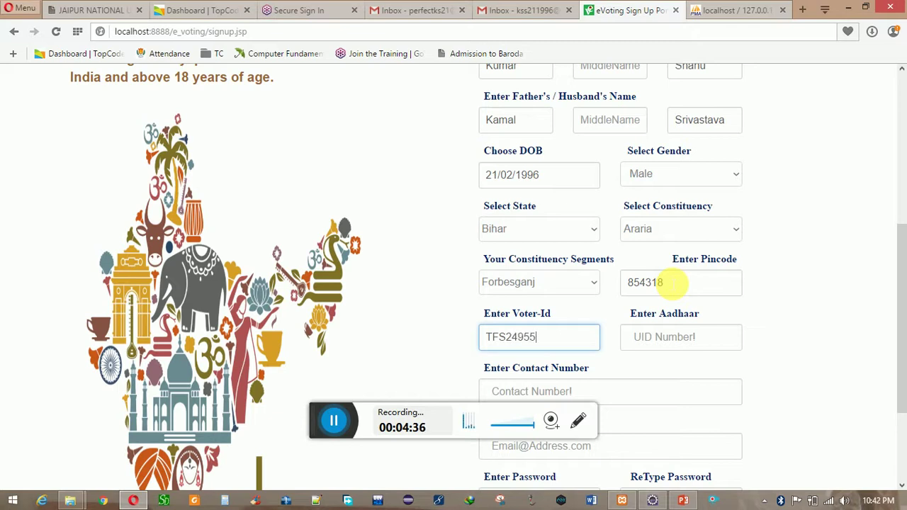
{"action": "key", "text": "Tab"}
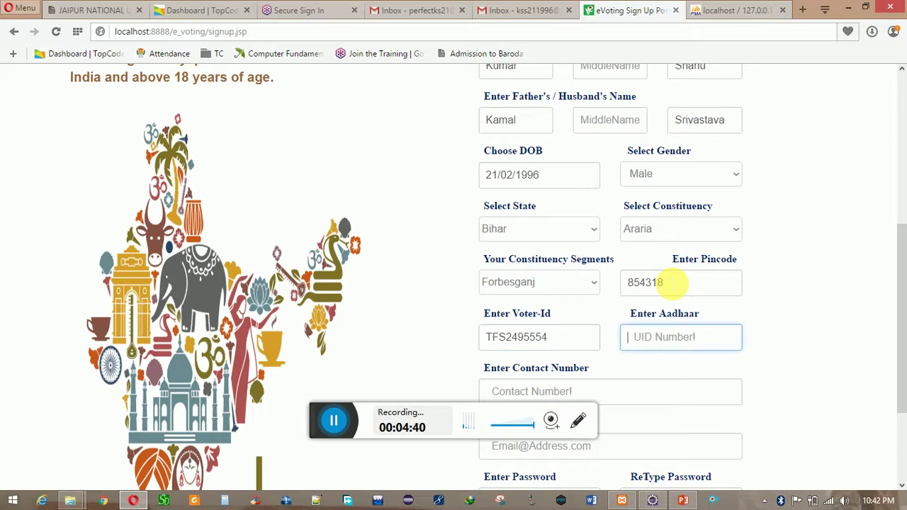
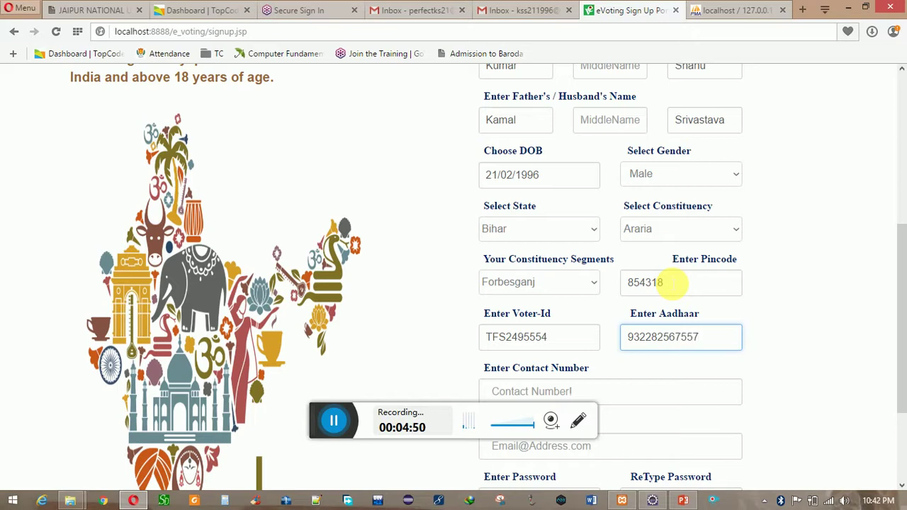
{"action": "key", "text": "Tab"}
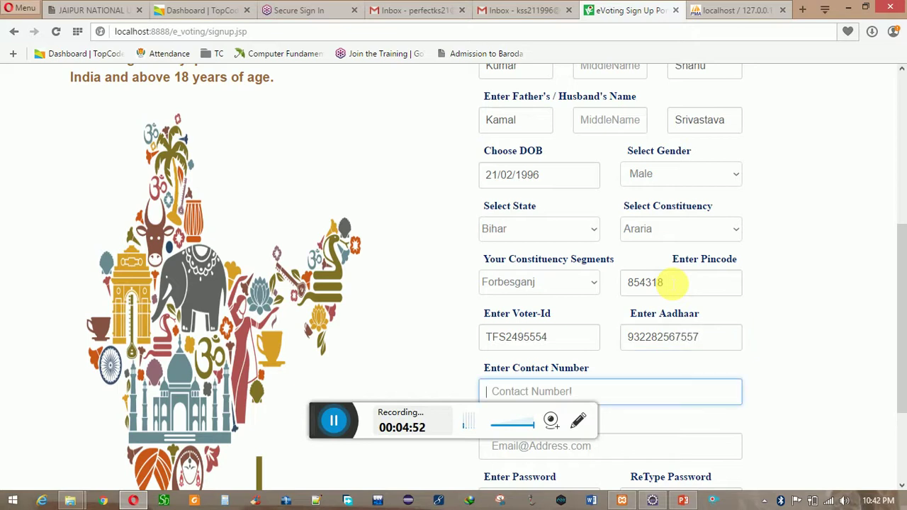
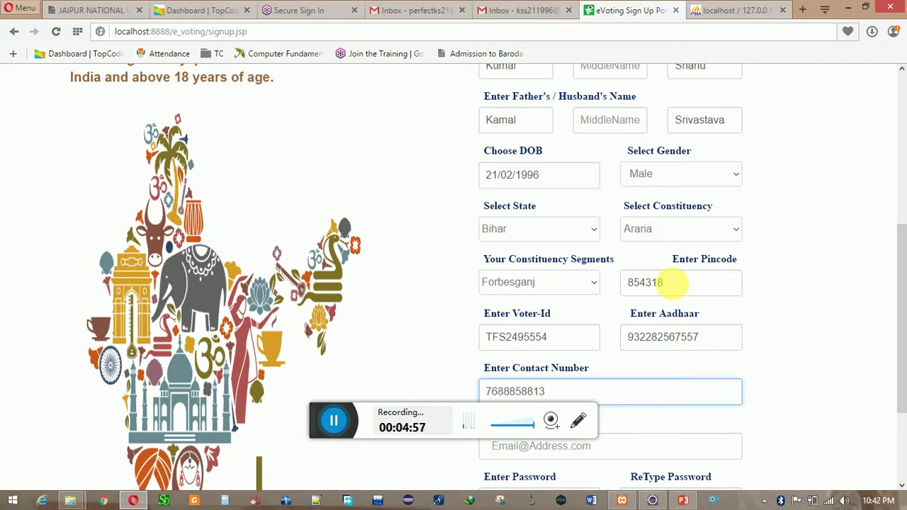
- Enter the contact number and e-mail address, correcting the mistyped '.con' ending
{"action": "scroll", "coordinate": [897, 283], "scroll_direction": "down", "scroll_amount": 2}
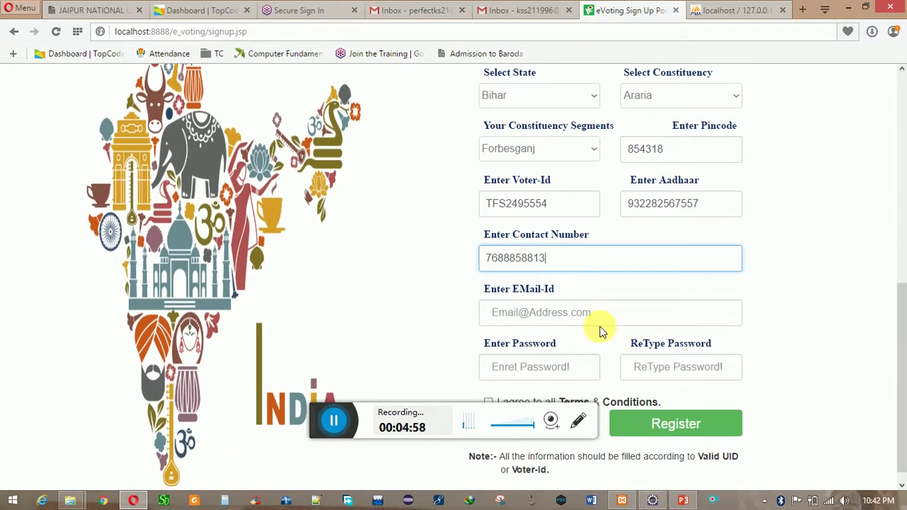
{"action": "left_click", "coordinate": [542, 317]}
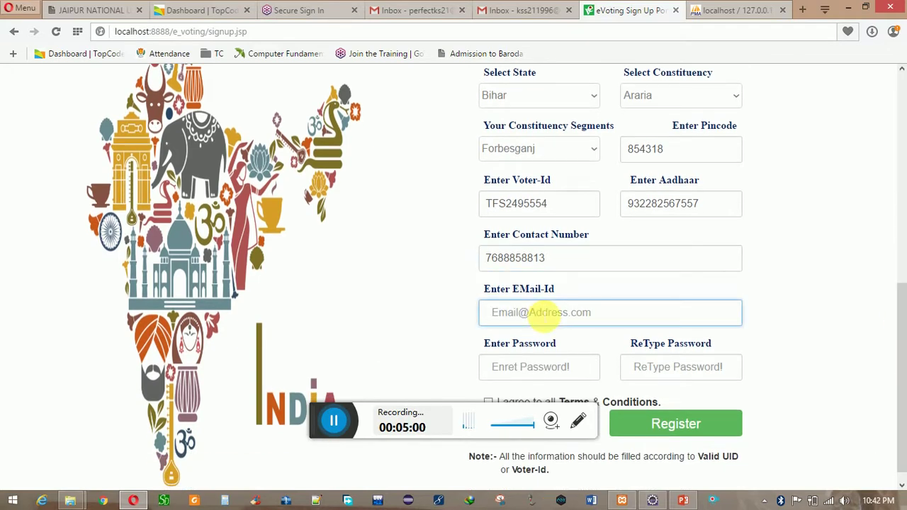
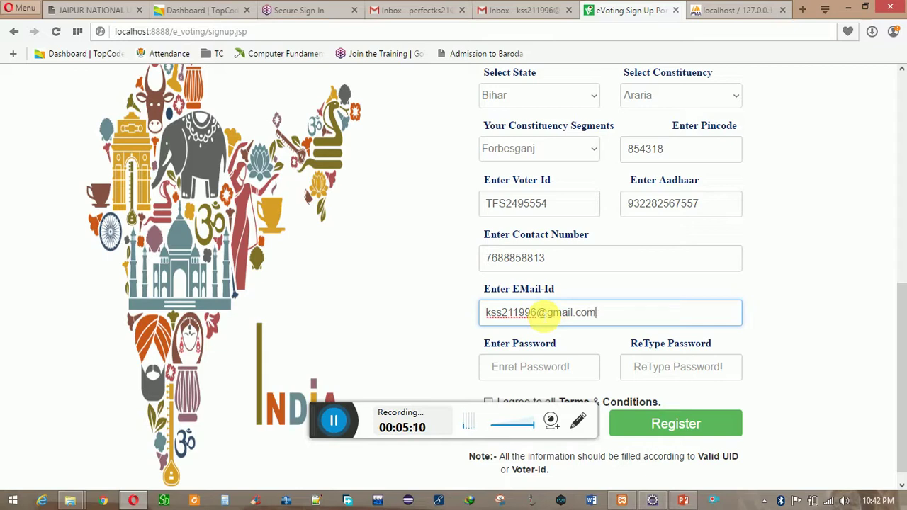
{"action": "key", "text": "Tab"}
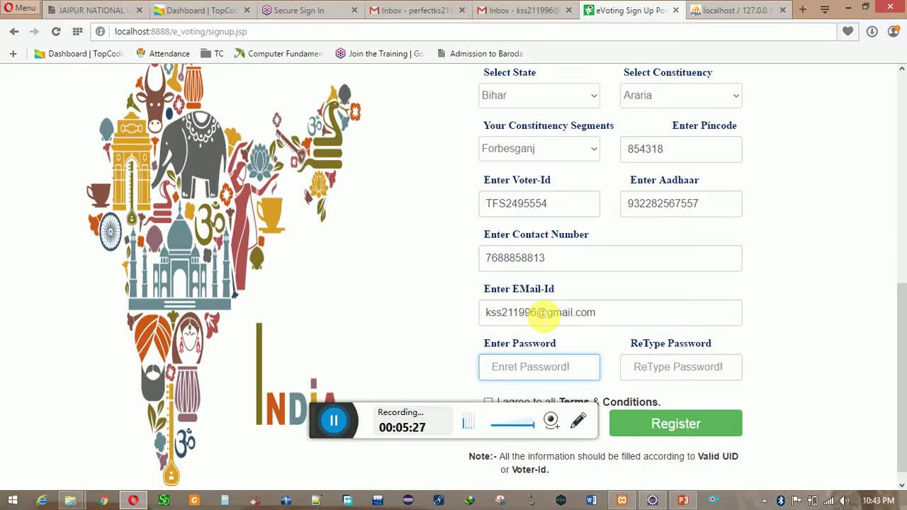
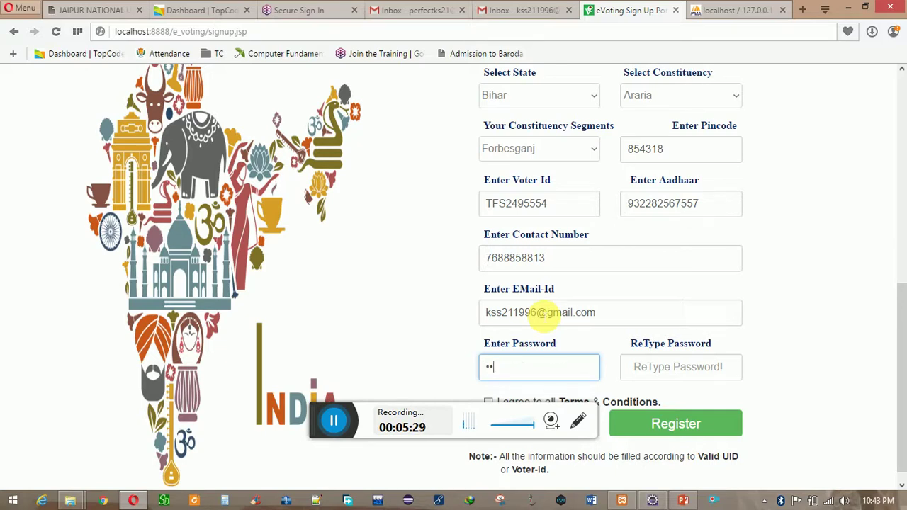
- Enter and confirm the password, accept the Terms & Conditions, and submit the registration
{"action": "key", "text": "Tab"}
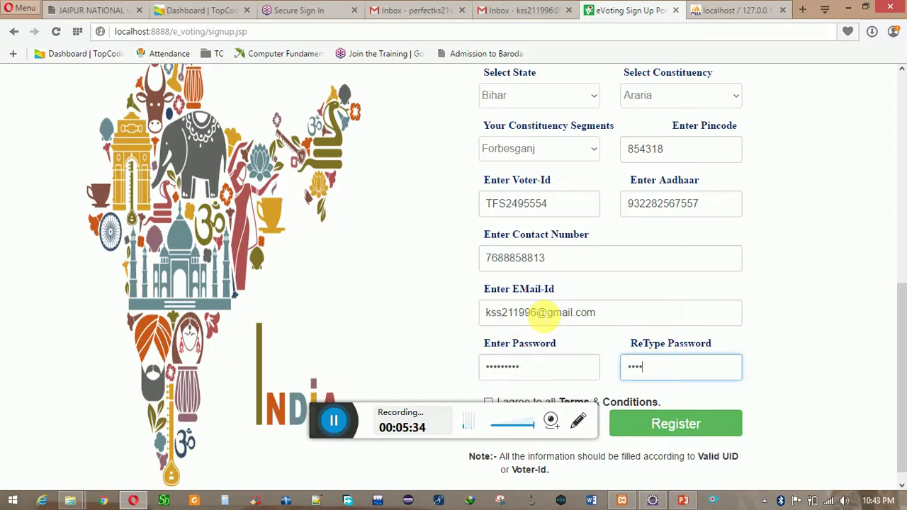
{"action": "scroll", "coordinate": [546, 316], "scroll_direction": "up", "scroll_amount": 6}
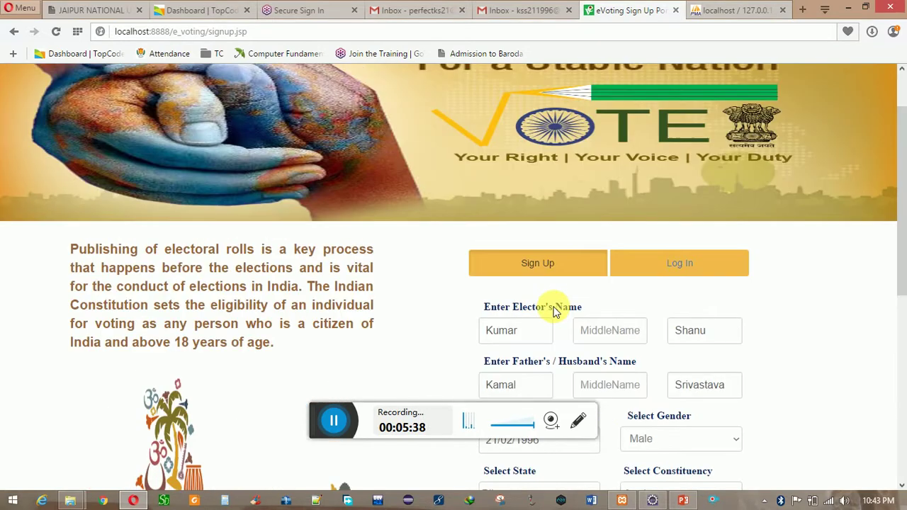
{"action": "scroll", "coordinate": [553, 307], "scroll_direction": "down", "scroll_amount": 5}
{"action": "scroll", "coordinate": [509, 366], "scroll_direction": "down", "scroll_amount": 1}
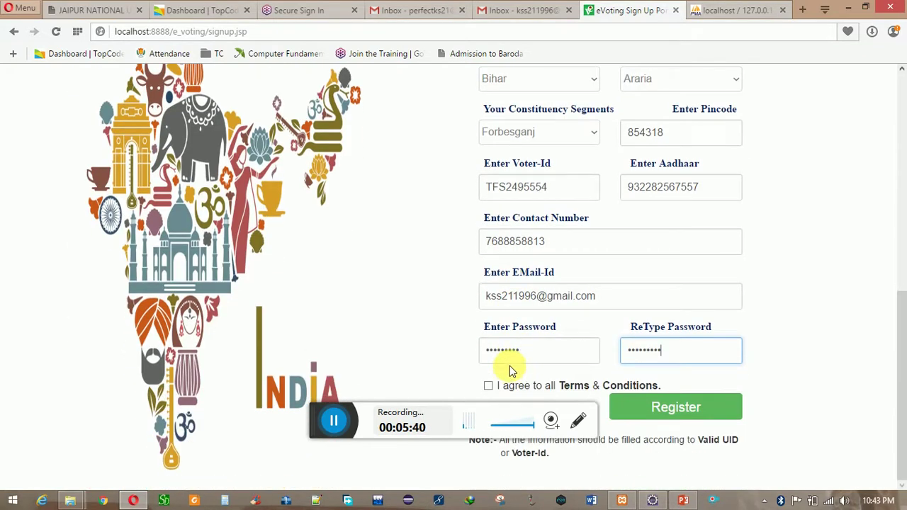
{"action": "left_click", "coordinate": [489, 387]}
{"action": "left_click", "coordinate": [673, 413]}
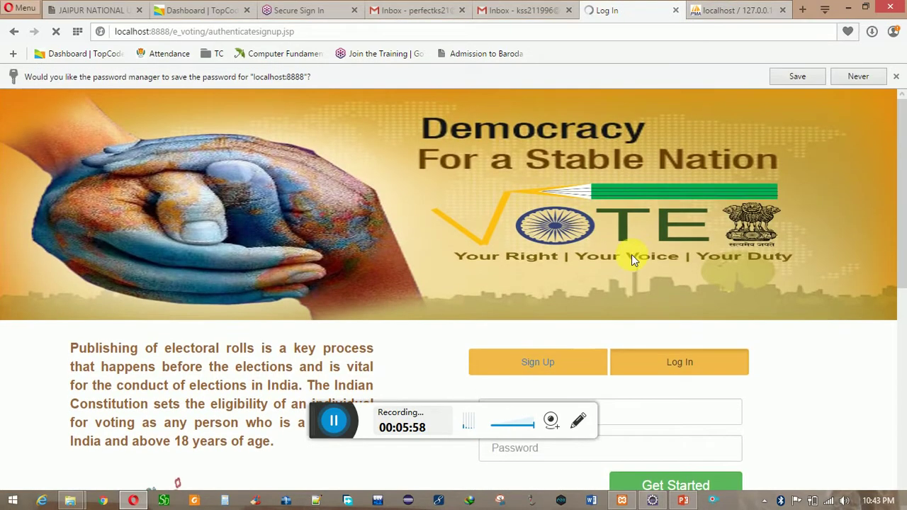
- Decline Opera's offer to save the password on the login page
{"action": "scroll", "coordinate": [616, 265], "scroll_direction": "down", "scroll_amount": 2}
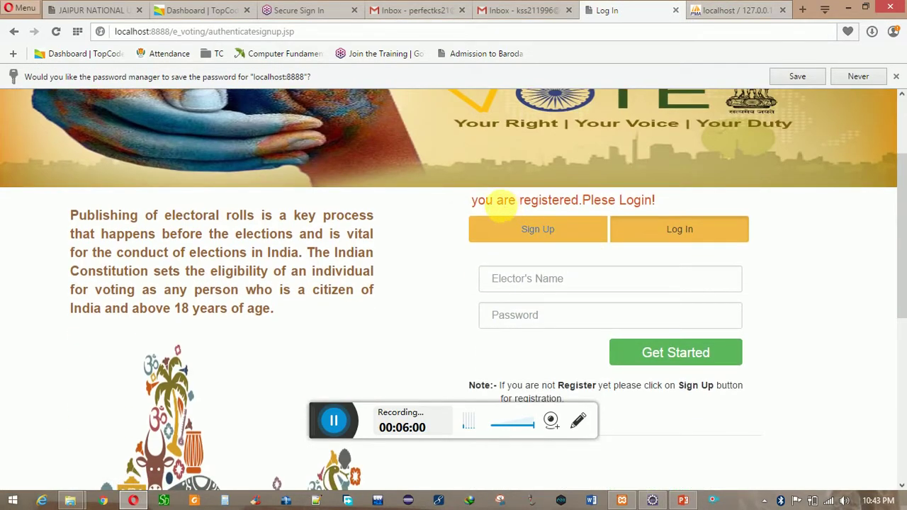
{"action": "left_click", "coordinate": [581, 283]}
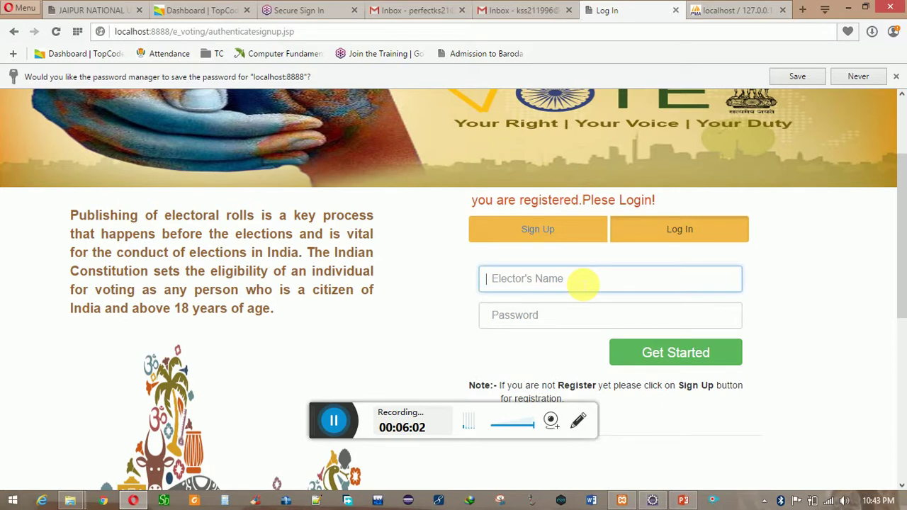
{"action": "left_click", "coordinate": [866, 81]}
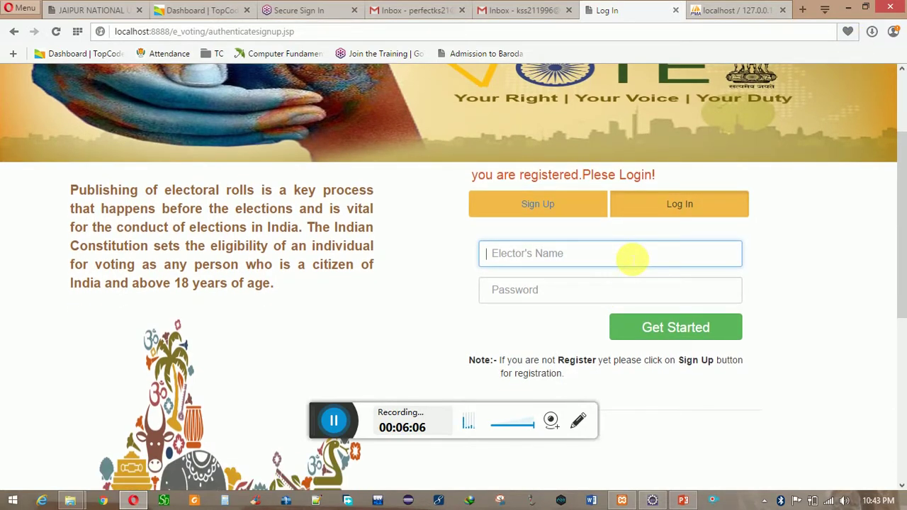
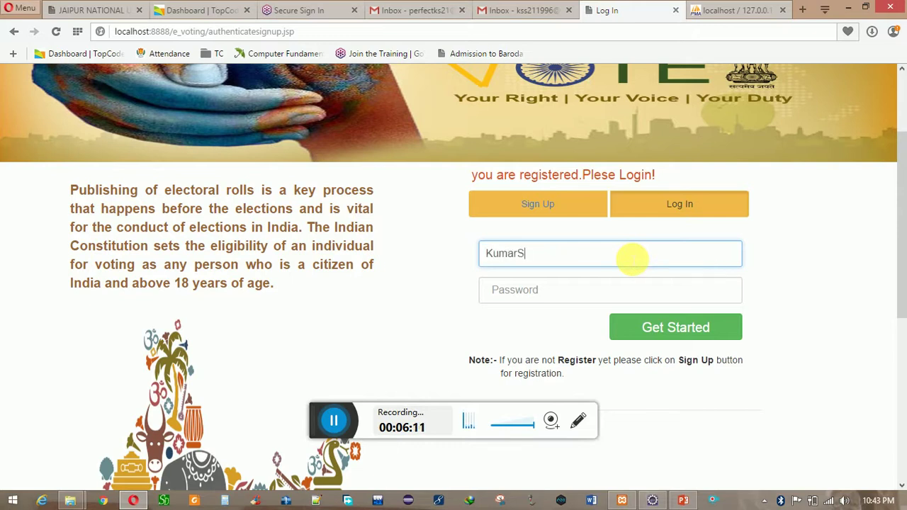
- Log in with the elector's name and password, retyping the mistyped password
{"action": "key", "text": "Tab"}
{"action": "type", "text": "12345678"}
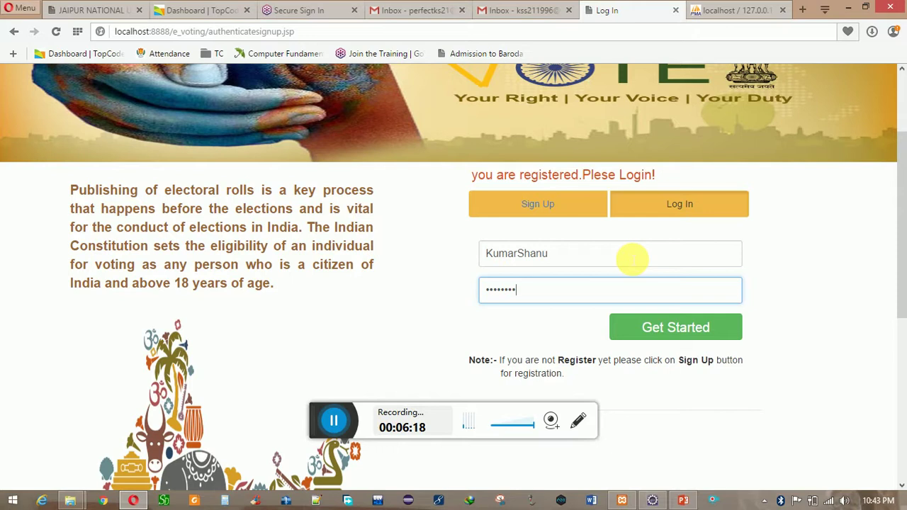
{"action": "key", "text": "BackSpace"}
{"action": "key", "text": "BackSpace"}
{"action": "key", "text": "BackSpace"}
{"action": "key", "text": "BackSpace"}
{"action": "key", "text": "BackSpace"}
{"action": "key", "text": "BackSpace"}
{"action": "key", "text": "BackSpace"}
{"action": "key", "text": "BackSpace"}
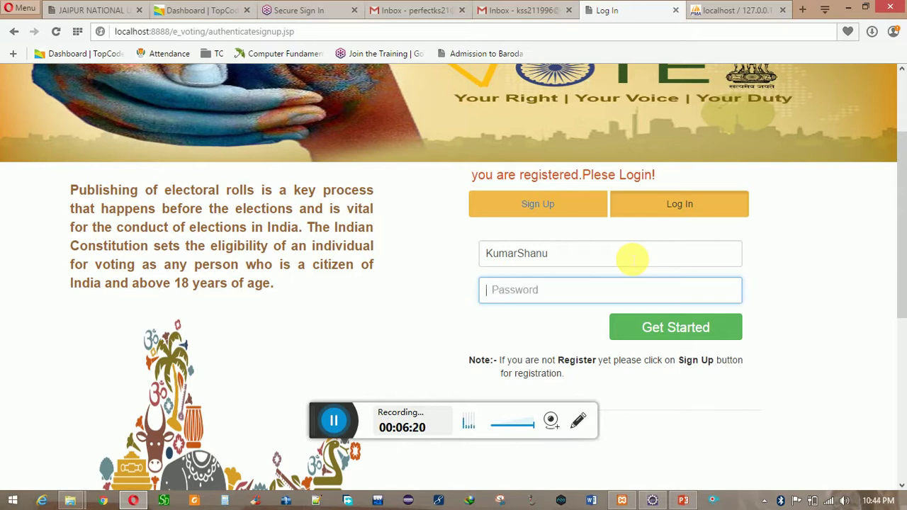
{"action": "type", "text": "1234567"}
{"action": "left_click", "coordinate": [661, 319]}
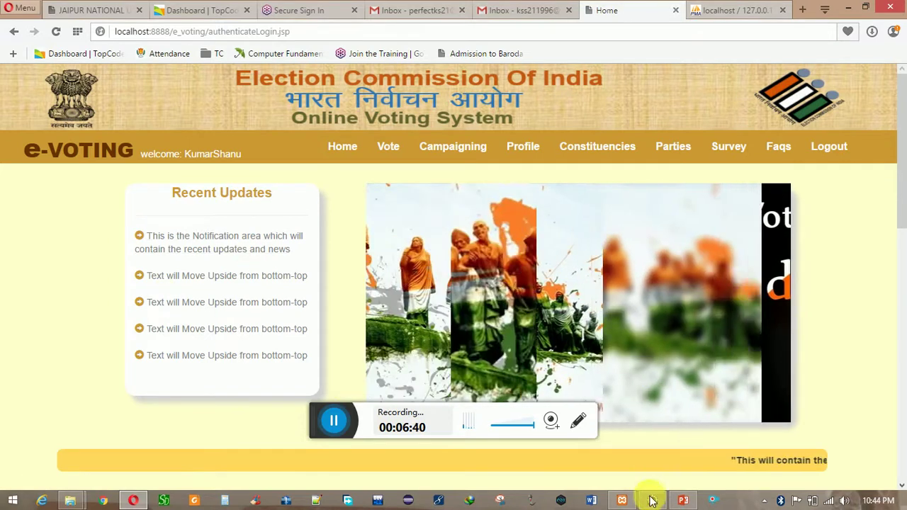
{"action": "left_click", "coordinate": [621, 500]}
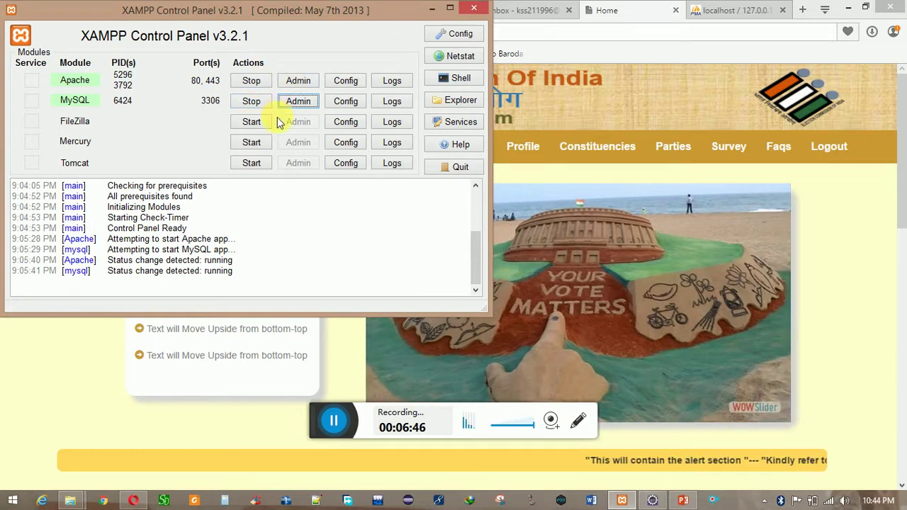
{"action": "left_click", "coordinate": [433, 10]}
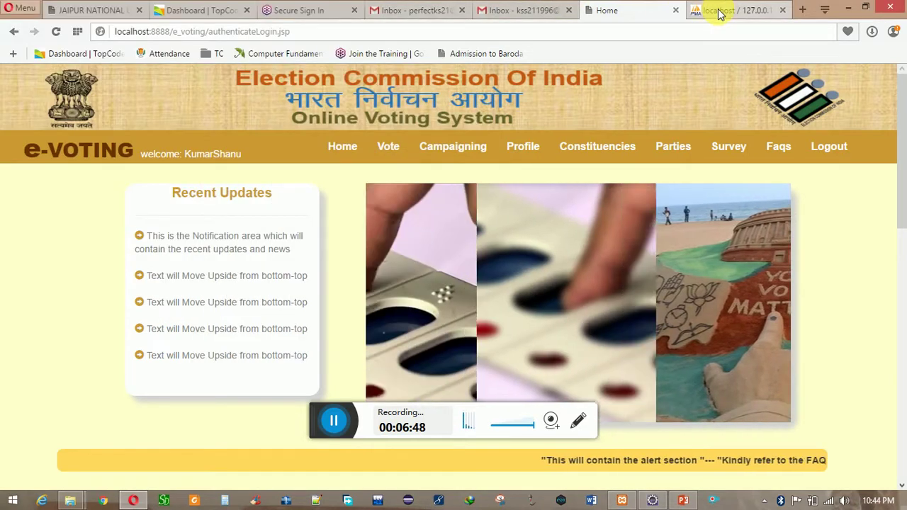
{"action": "left_click", "coordinate": [718, 11]}
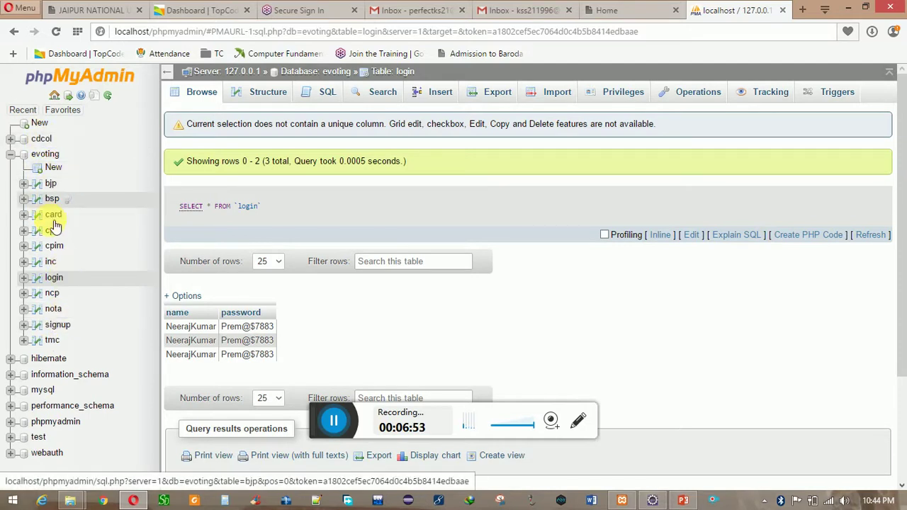
- Browse the evoting login table in phpMyAdmin, showing its 3 name and password rows
{"action": "left_click", "coordinate": [61, 280]}
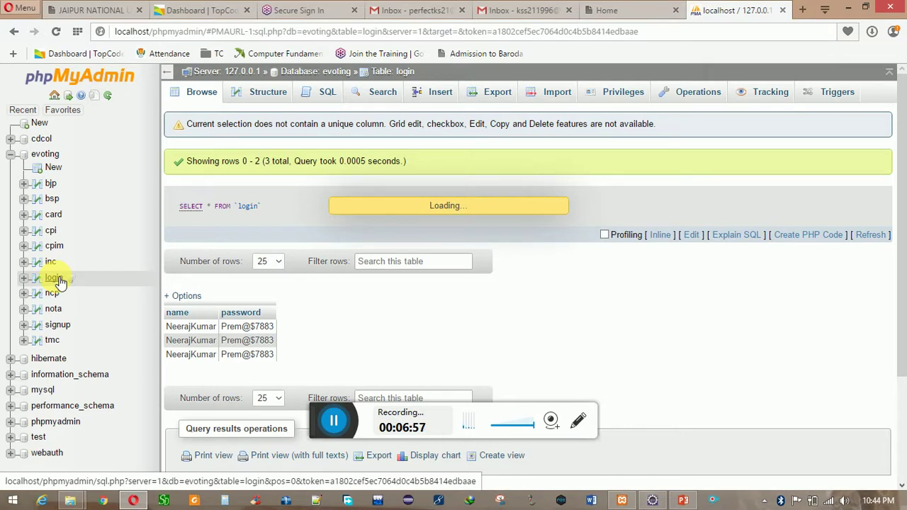